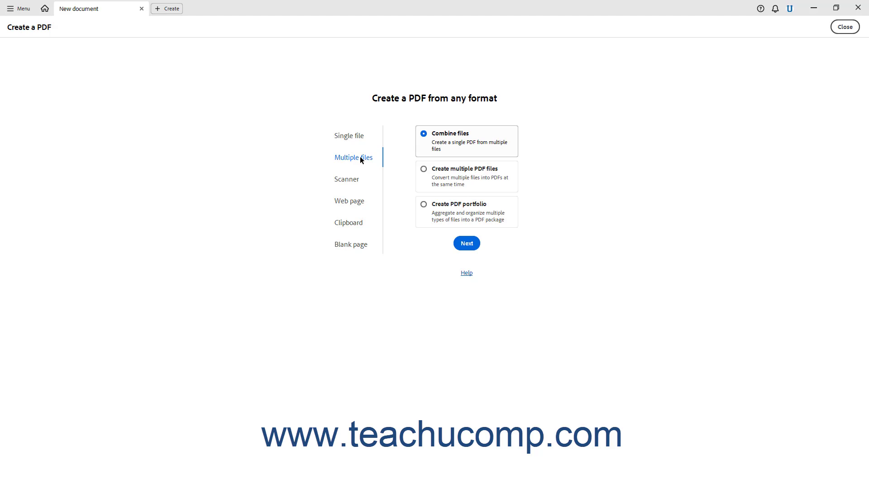
# Start creating multiple separate PDF files from several source files at the same time
pyautogui.click(423, 171)
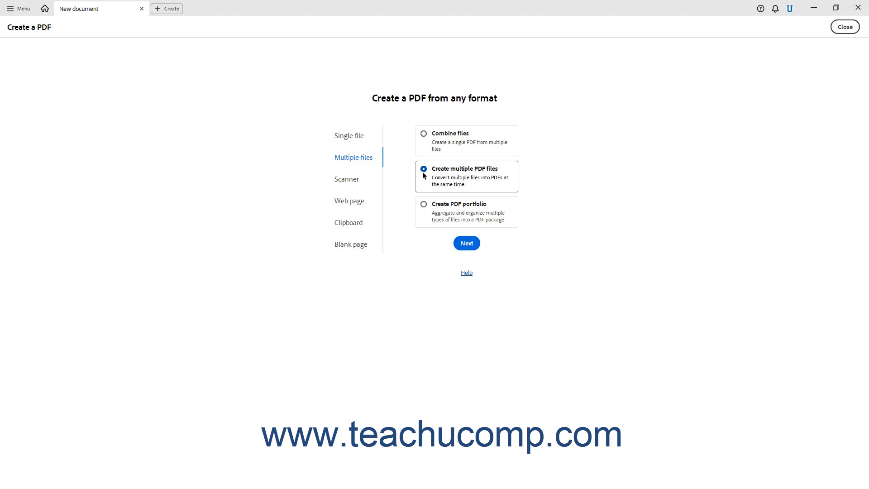
pyautogui.click(467, 245)
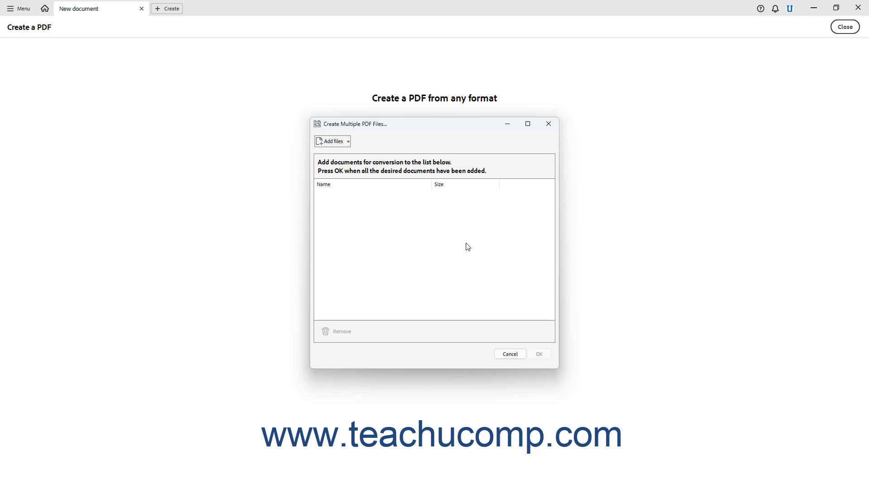
# Add the individual files IMG_1506.JPG and IMG_1545.JPG from the SaucerMagnoliaPhotos folder to the conversion list
pyautogui.click(349, 144)
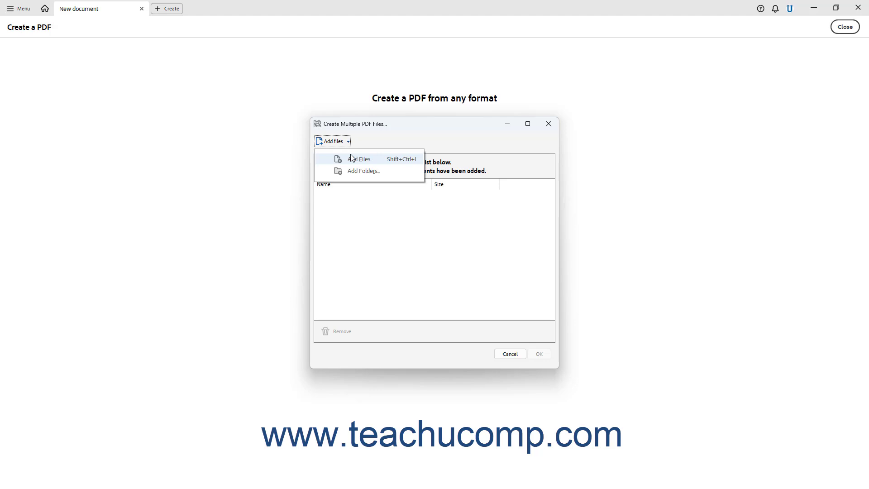
pyautogui.click(352, 158)
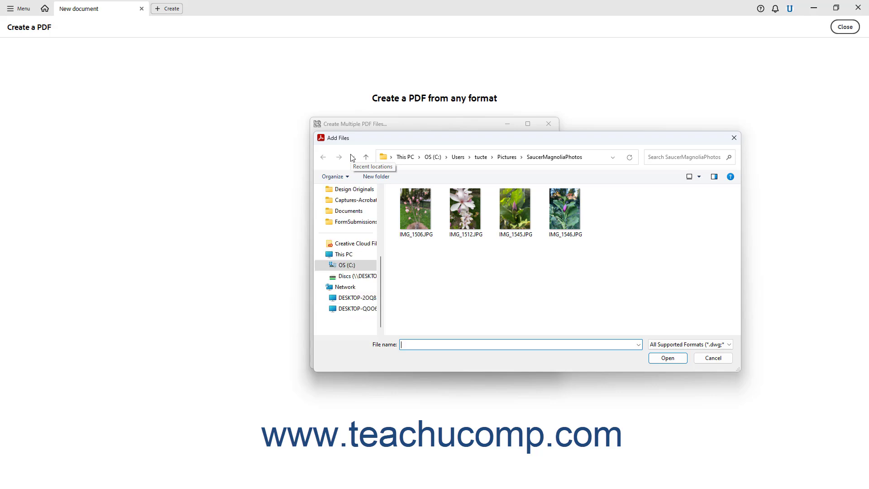
pyautogui.click(406, 215)
pyautogui.keyDown('ctrl'); pyautogui.click(509, 218); pyautogui.keyUp('ctrl')
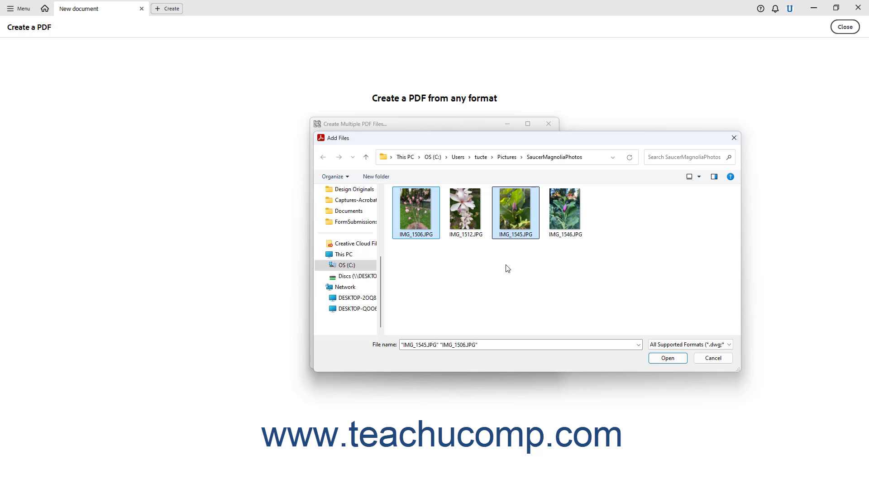
pyautogui.click(668, 358)
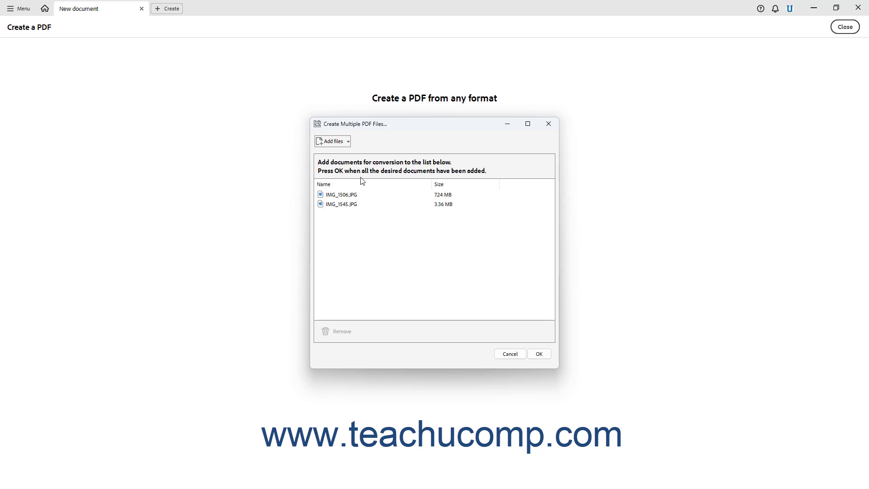
# Remove IMG_1506.JPG and IMG_1545.JPG from the conversion list
pyautogui.click(347, 142)
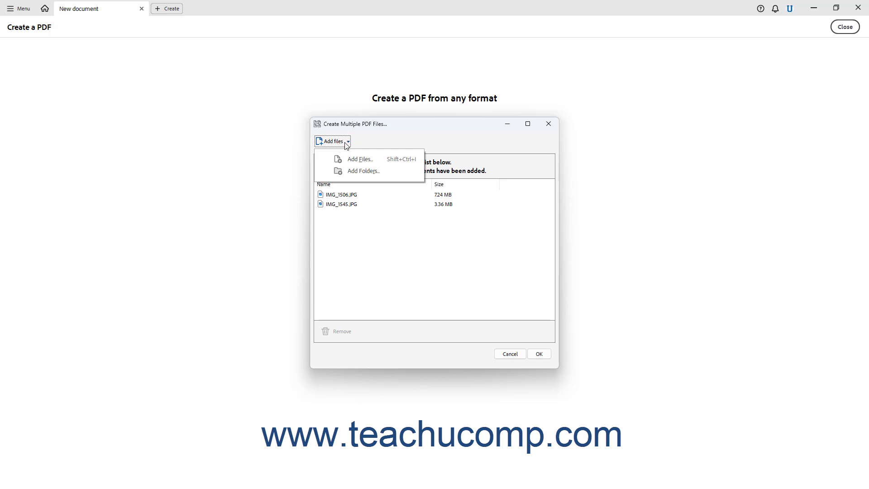
pyautogui.click(375, 247)
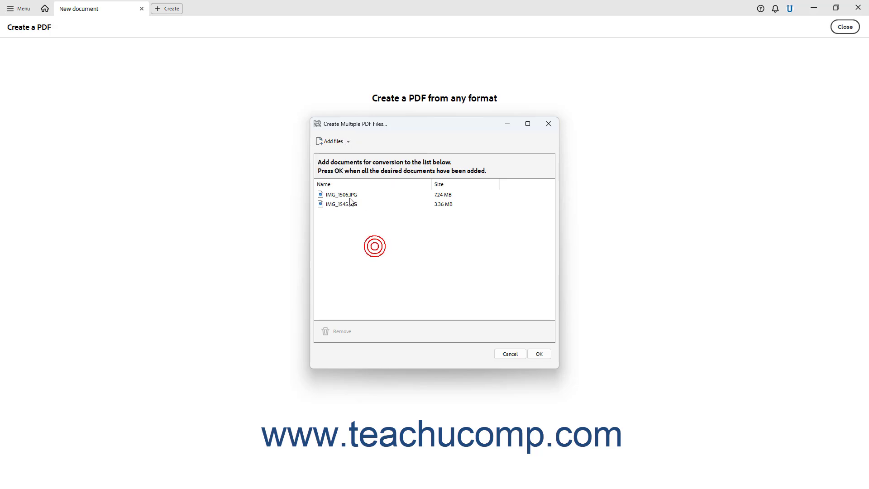
pyautogui.click(349, 195)
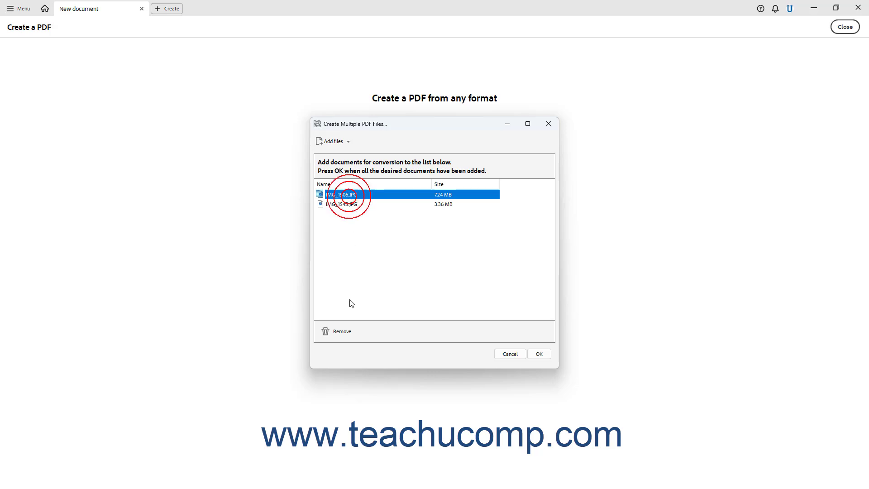
pyautogui.click(346, 332)
pyautogui.click(341, 196)
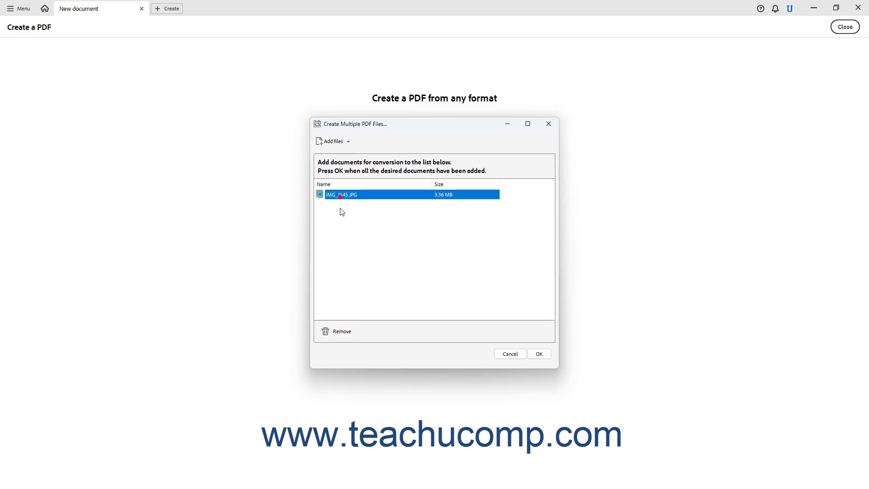
pyautogui.click(347, 330)
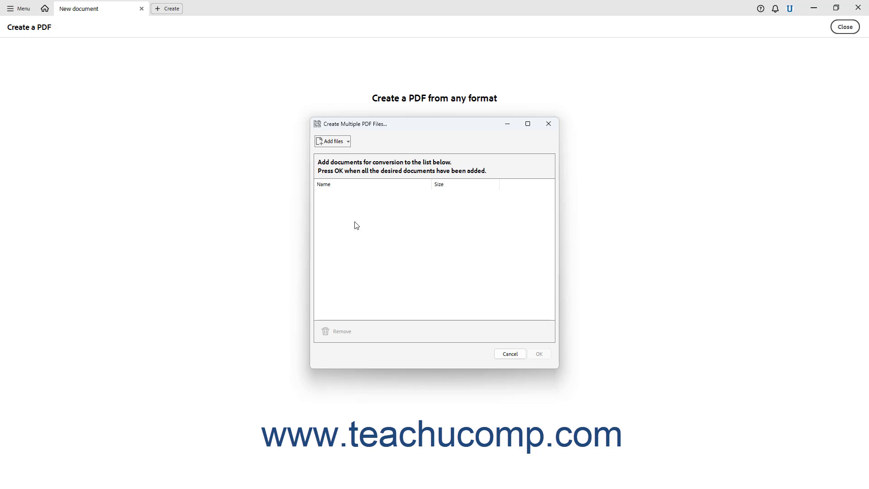
# Add the whole SaucerMagnoliaPhotos folder from Pictures to the conversion list
pyautogui.click(347, 142)
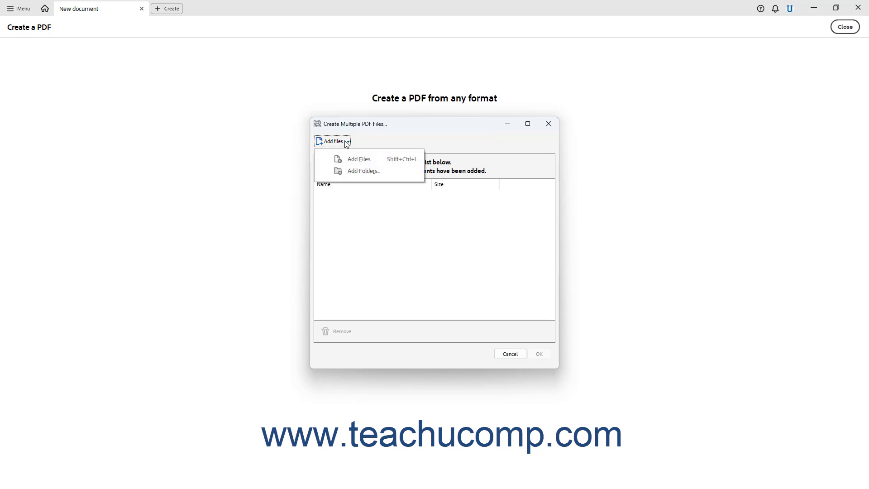
pyautogui.click(352, 172)
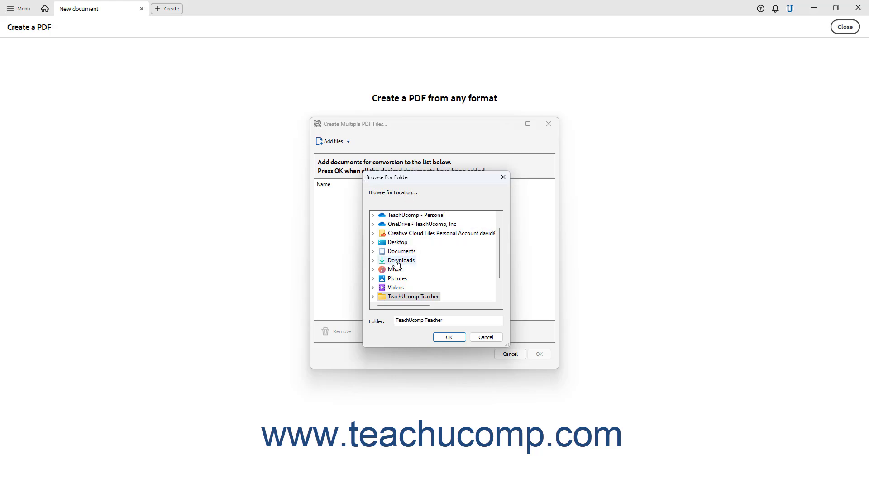
pyautogui.click(373, 278)
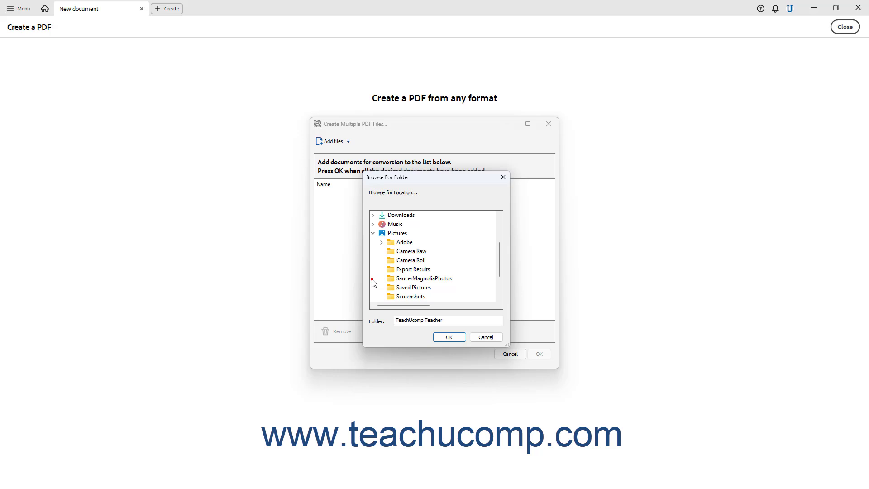
pyautogui.click(417, 279)
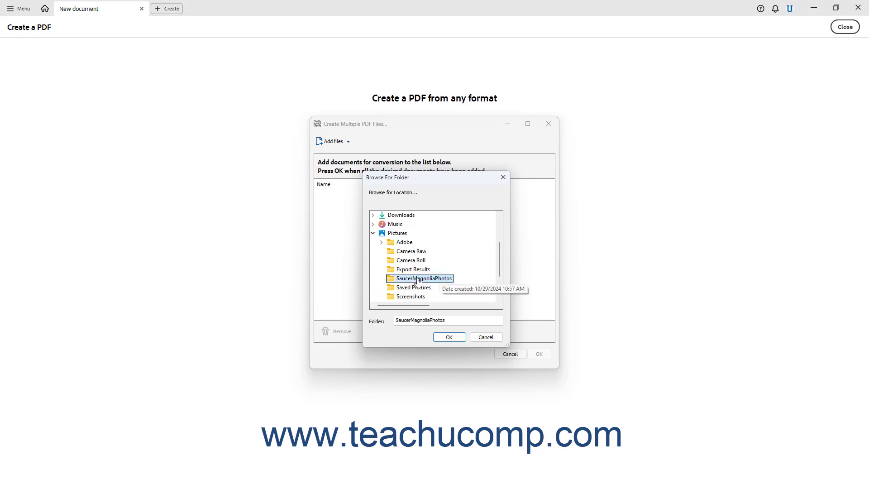
pyautogui.click(449, 337)
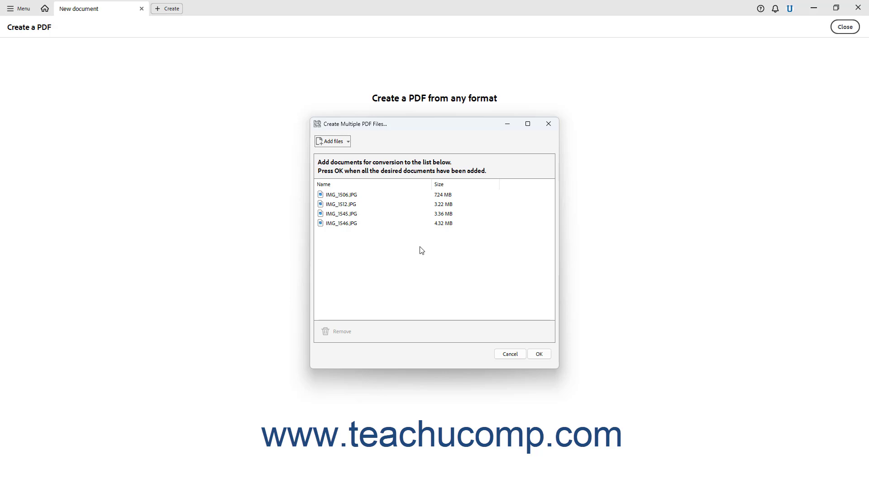
# Remove IMG_1546.JPG from the conversion list and accept the remaining files for conversion
pyautogui.click(355, 224)
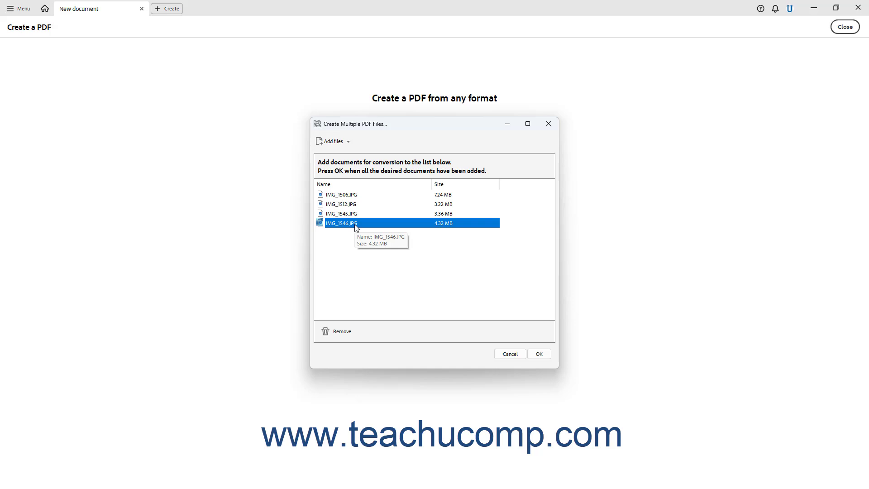
pyautogui.click(340, 331)
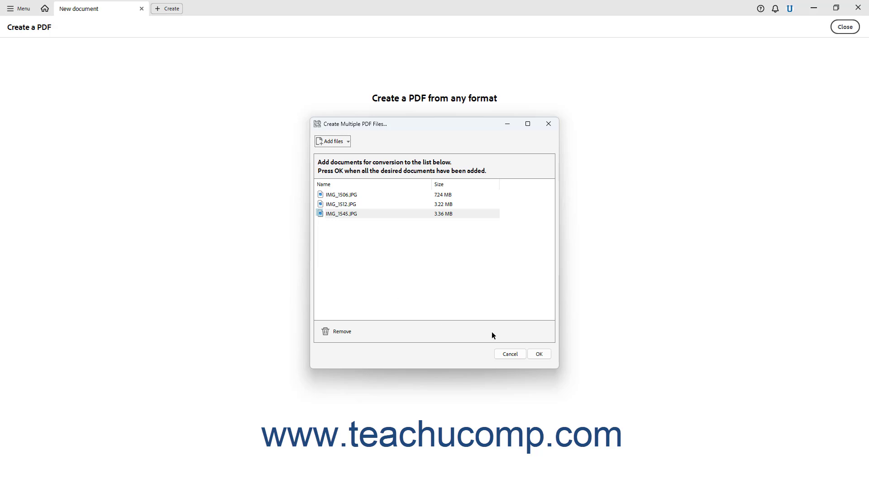
pyautogui.click(540, 359)
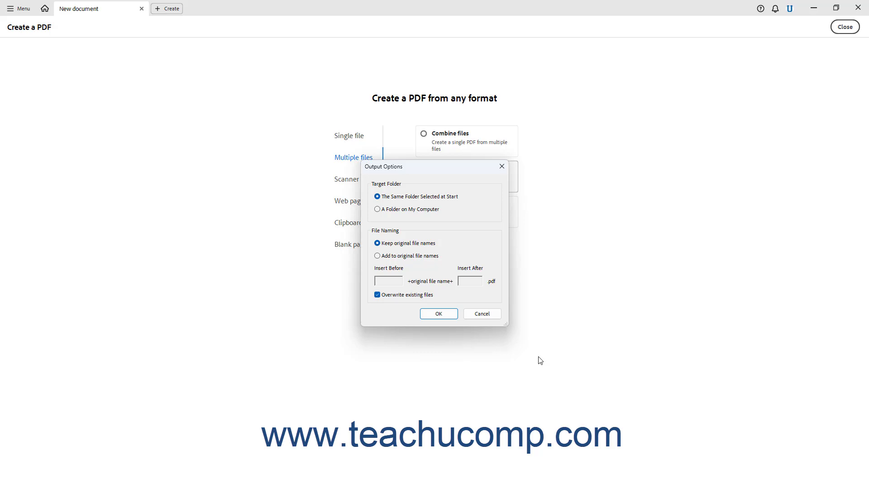
# Set the output target to a folder on the computer, choosing Export Results inside Pictures
pyautogui.click(407, 211)
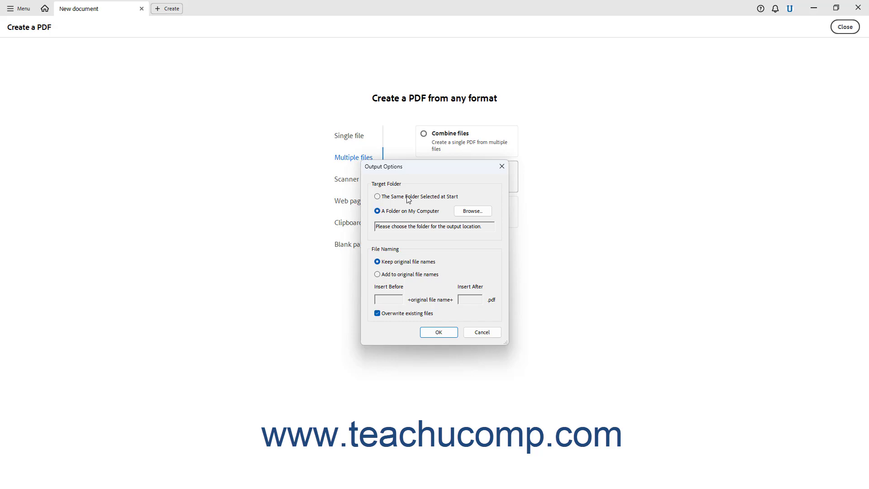
pyautogui.click(407, 198)
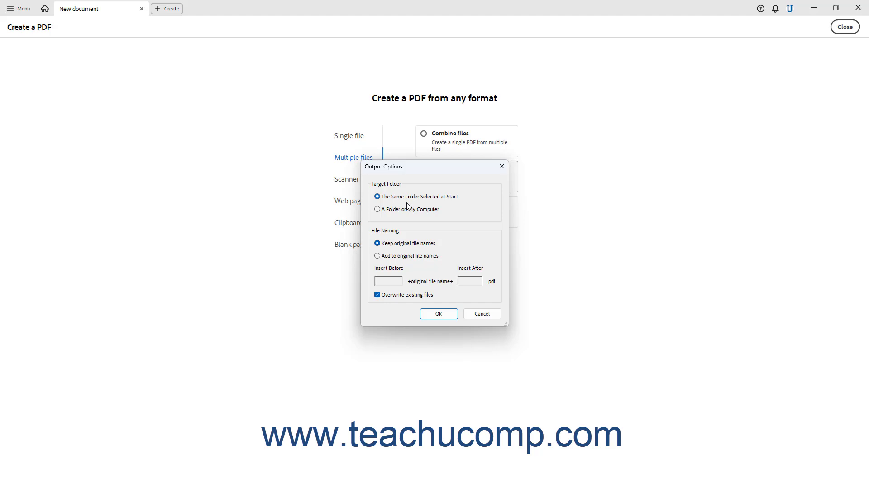
pyautogui.click(409, 210)
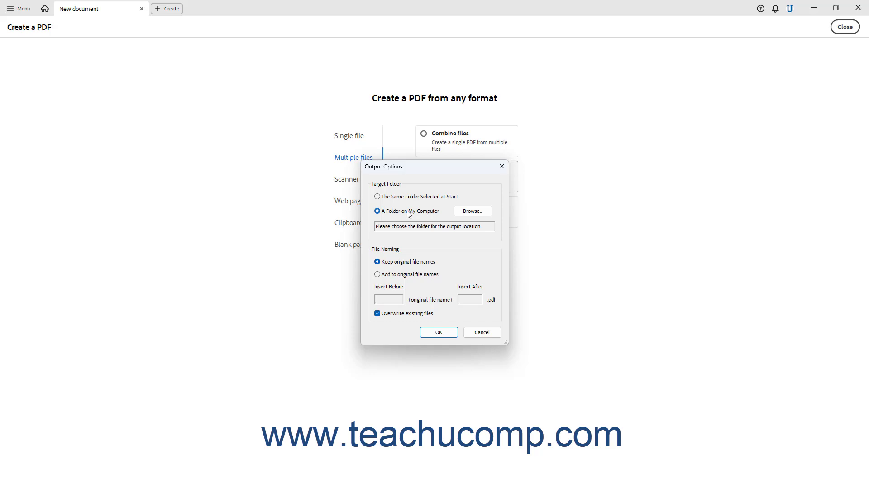
pyautogui.click(475, 213)
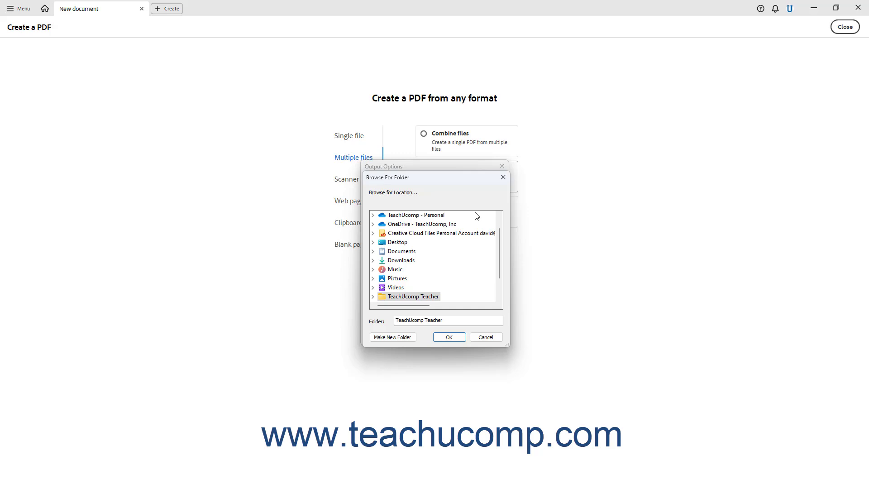
pyautogui.scroll(-1, 466, 249)
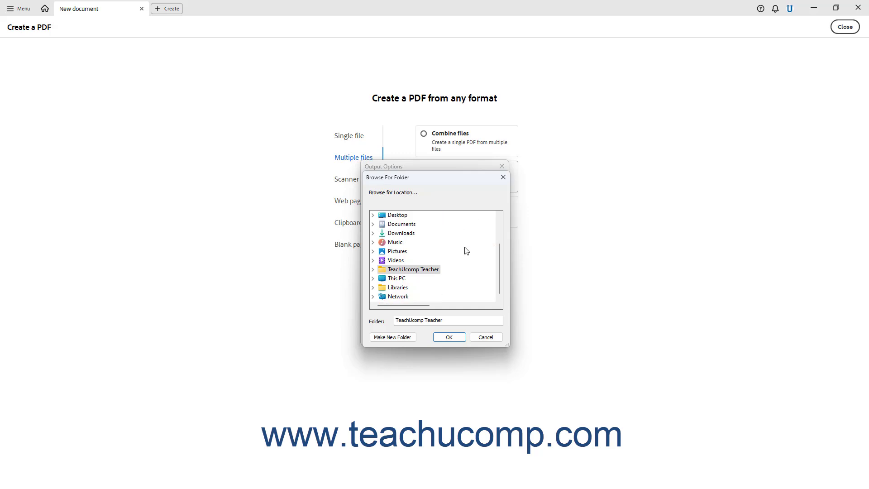
pyautogui.click(373, 250)
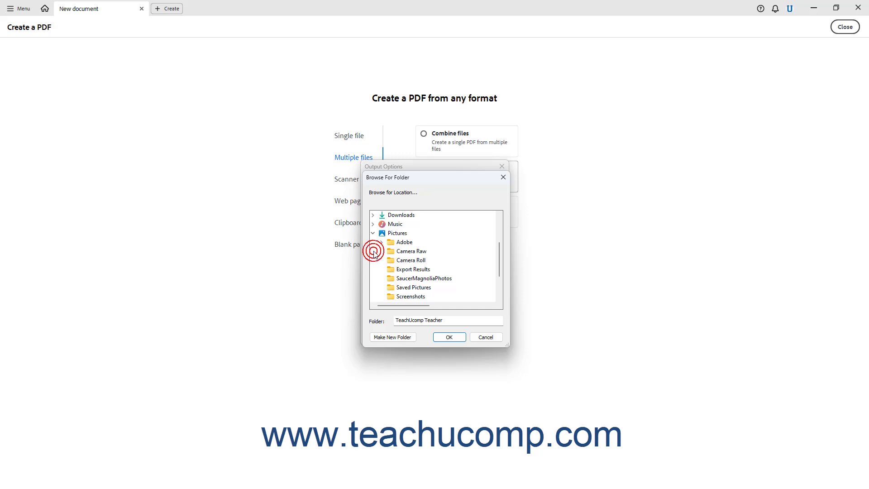
pyautogui.click(417, 269)
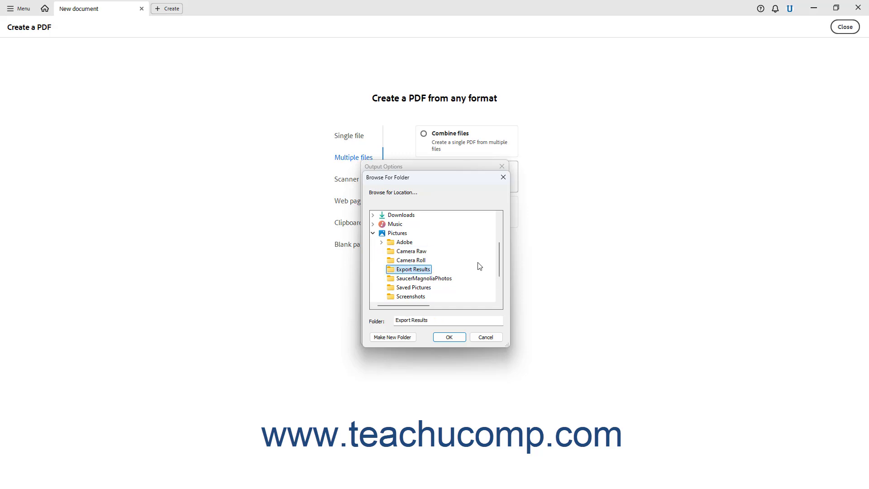
pyautogui.click(450, 337)
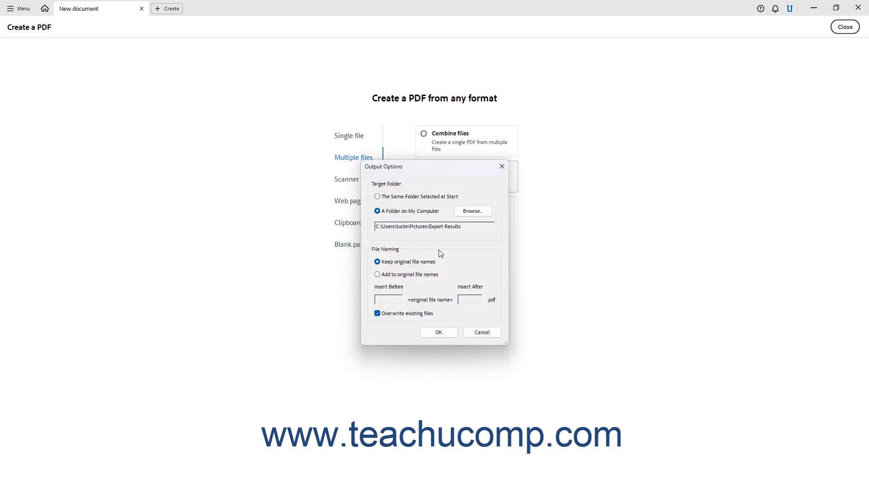
pyautogui.click(438, 227)
# Set file naming to add PDFEXPORT after the original file names and run the conversion
pyautogui.click(397, 261)
pyautogui.click(395, 274)
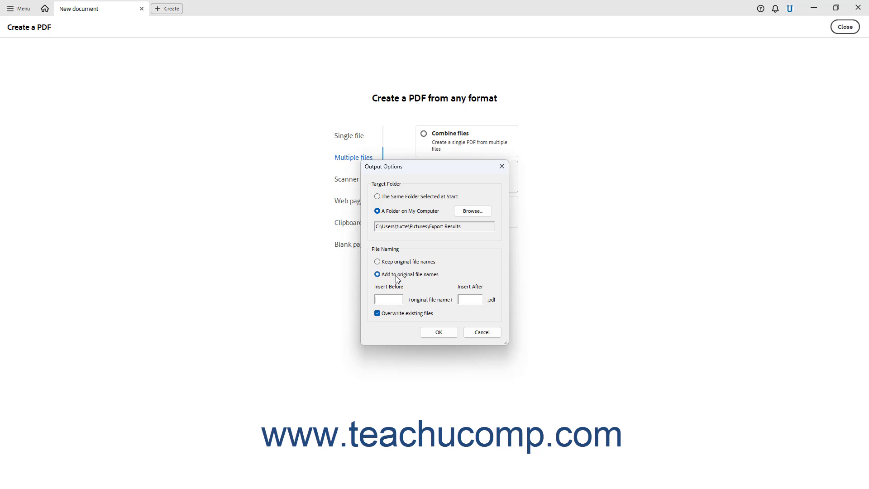
pyautogui.click(392, 299)
pyautogui.click(470, 299)
pyautogui.write('PDFEXPORT')
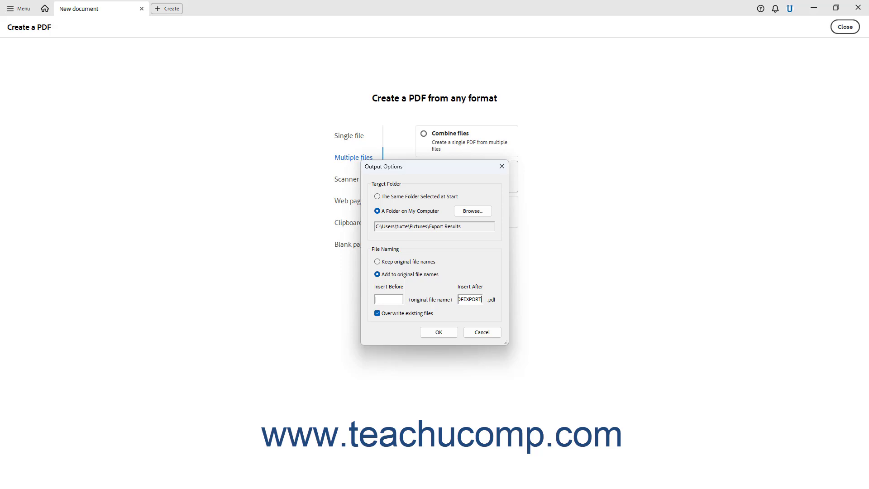
pyautogui.click(438, 333)
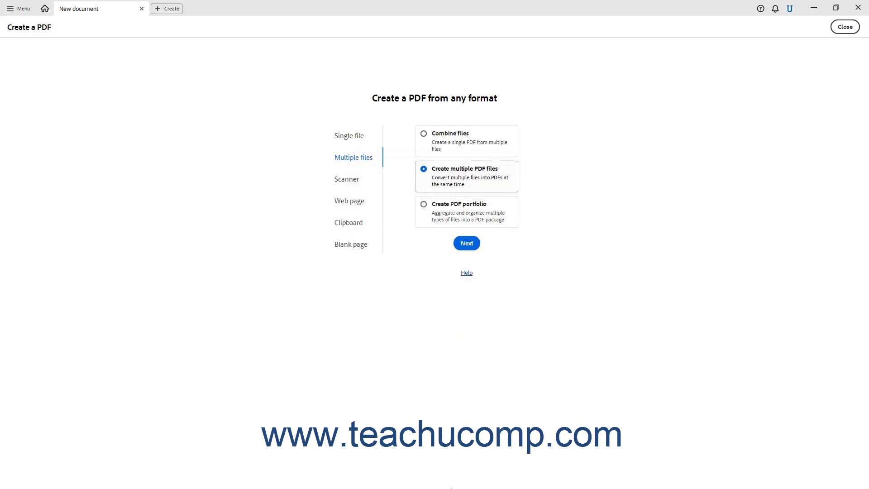
# Switch to File Explorer and open the Export Results folder in Pictures to check the created PDF files
pyautogui.click(494, 478)
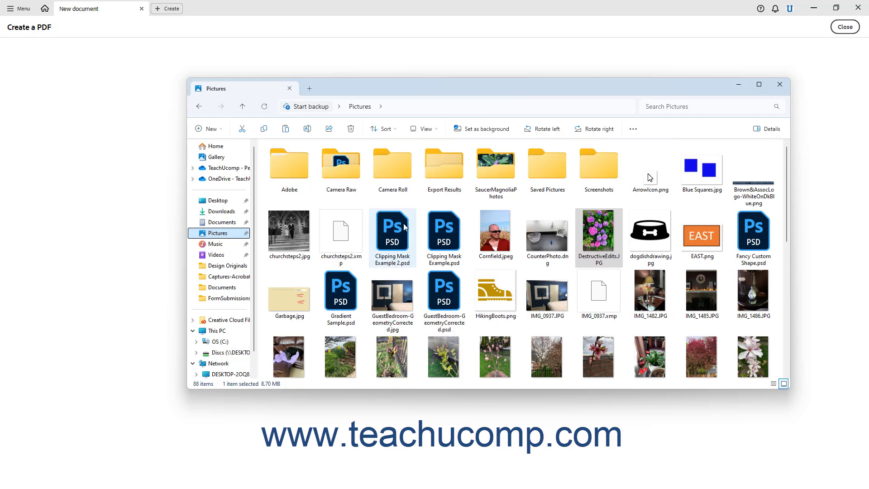
pyautogui.click(452, 171)
pyautogui.doubleClick(451, 171)
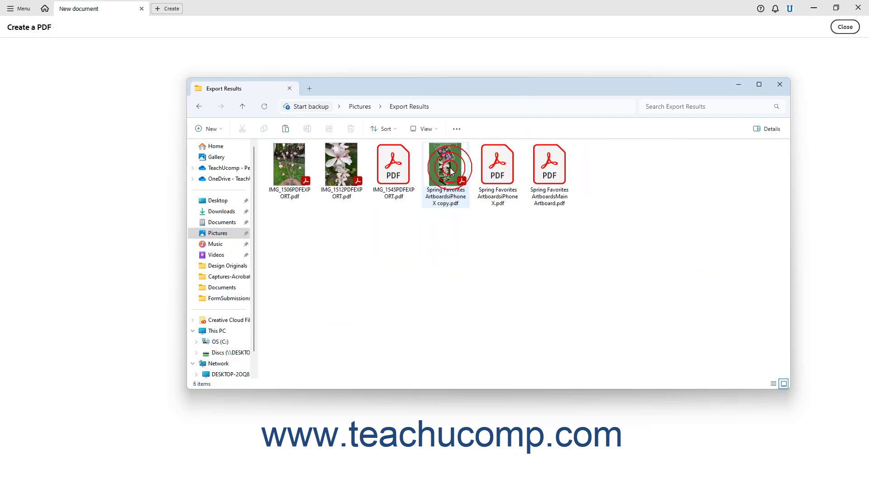